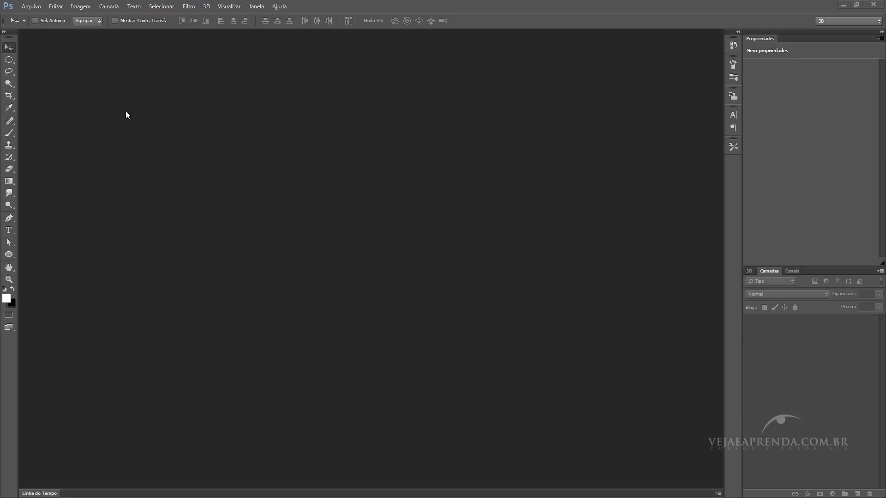
# Open the face portrait and bare tree JPGs together, accepting both missing-profile warnings.
pyautogui.click(31, 6)
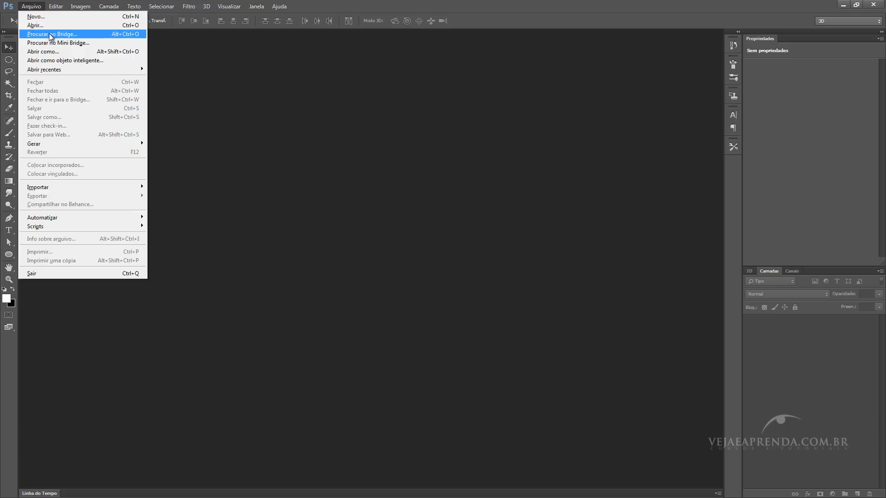
pyautogui.click(32, 24)
pyautogui.moveTo(286, 96); pyautogui.dragTo(97, 64)
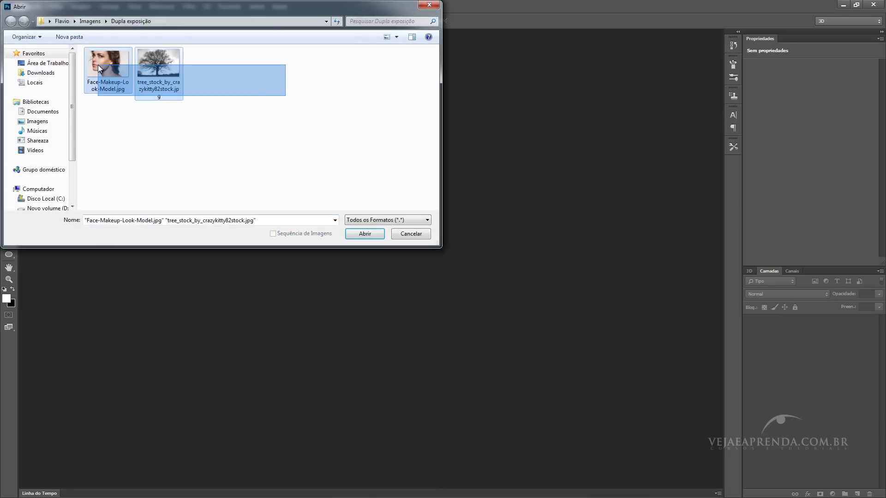
pyautogui.click(360, 234)
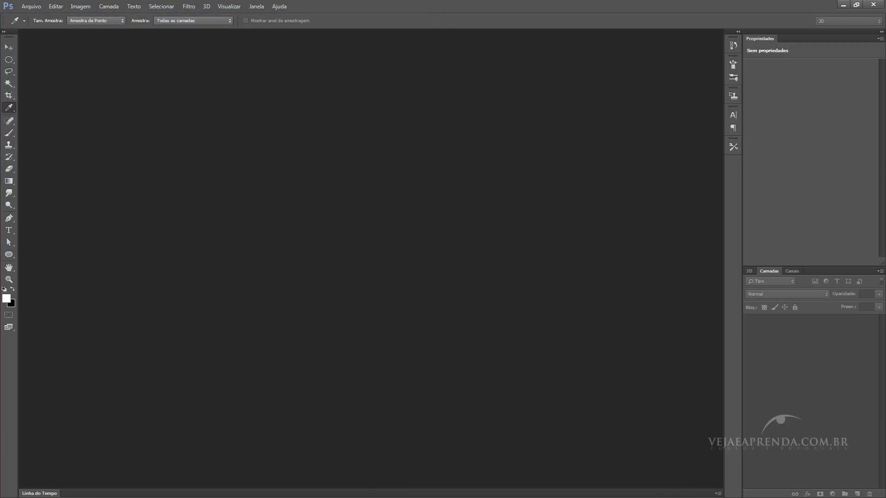
pyautogui.click(608, 226)
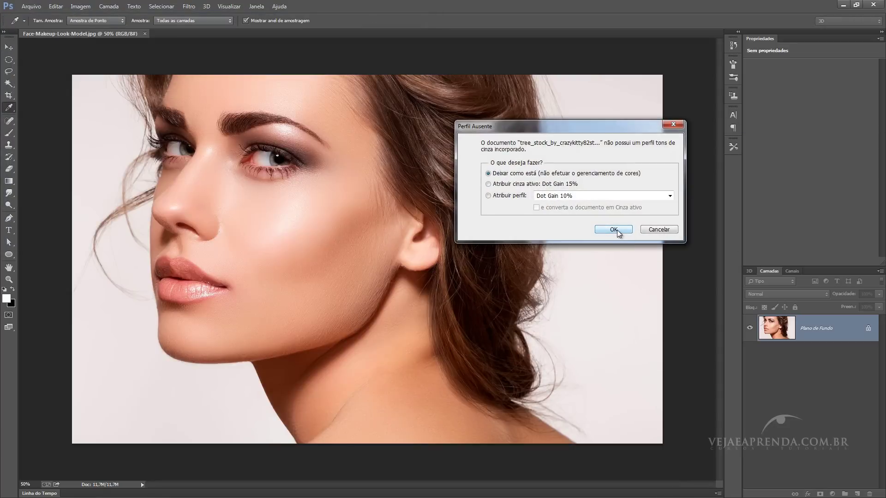
pyautogui.click(610, 230)
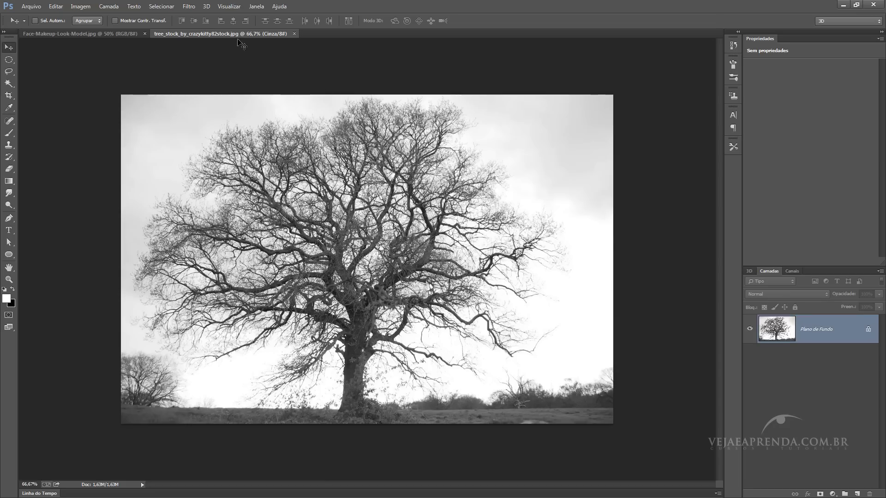
# Drag the tree photo into the portrait document as a layer, then shift it down-right.
pyautogui.moveTo(222, 34); pyautogui.dragTo(399, 84)
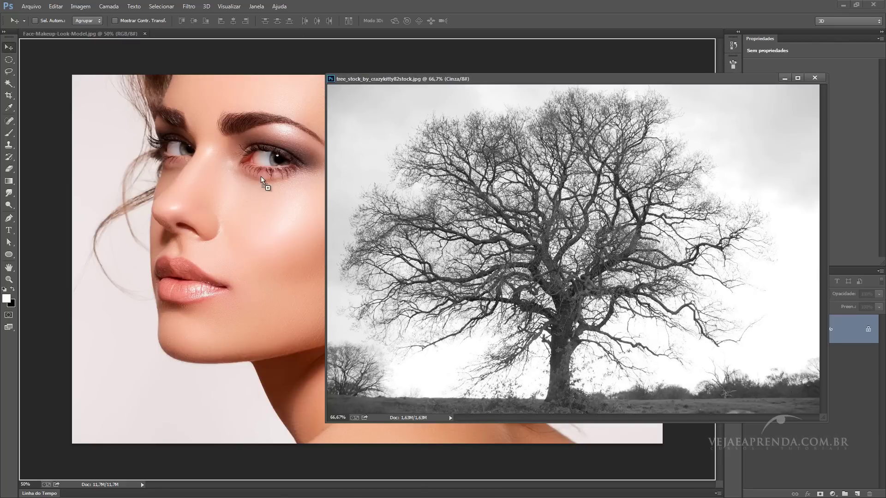
pyautogui.moveTo(520, 163); pyautogui.dragTo(232, 189)
pyautogui.click(815, 78)
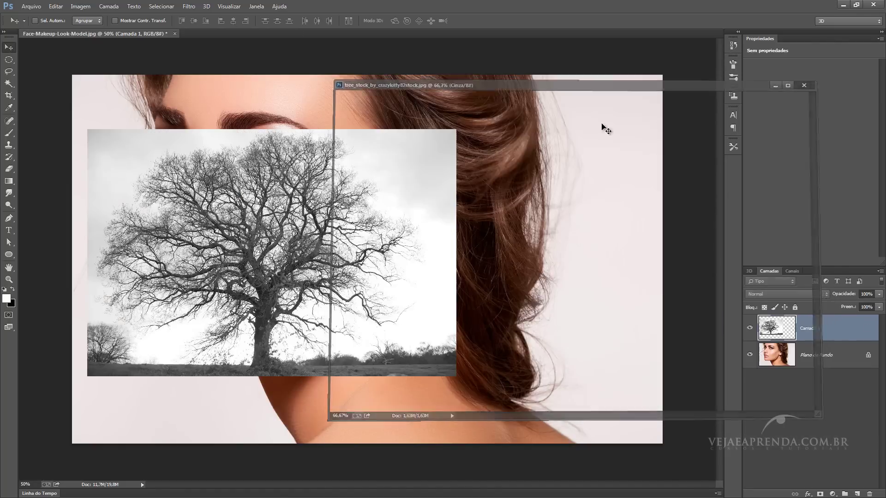
pyautogui.moveTo(388, 172)
pyautogui.mouseDown()
pyautogui.moveTo(462, 256)
pyautogui.moveTo(466, 206)
pyautogui.mouseUp()
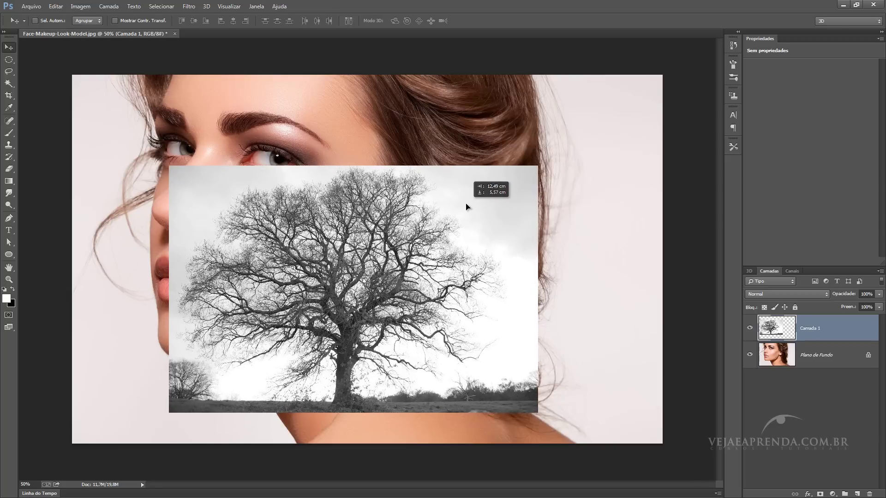
# Free-transform the tree layer past the canvas edges, commit it, and nudge it into place.
pyautogui.hotkey('ctrl', 't')
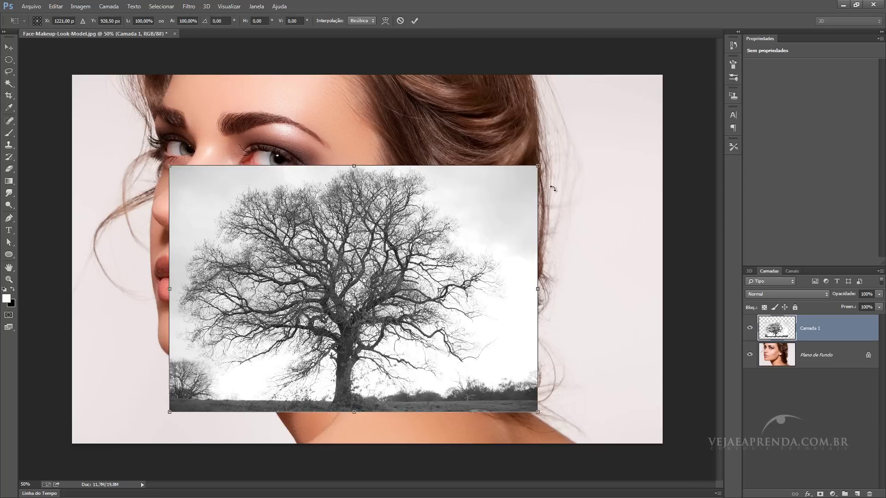
pyautogui.moveTo(536, 167); pyautogui.dragTo(594, 133)
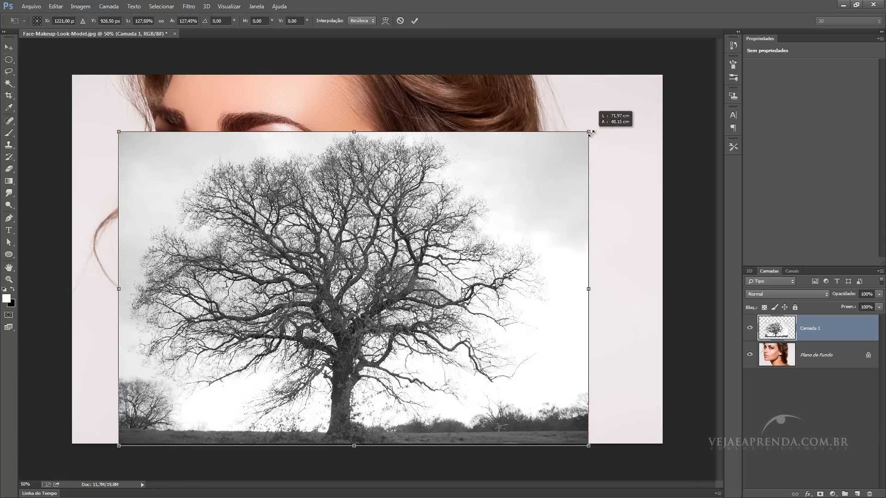
pyautogui.moveTo(465, 258); pyautogui.dragTo(460, 237)
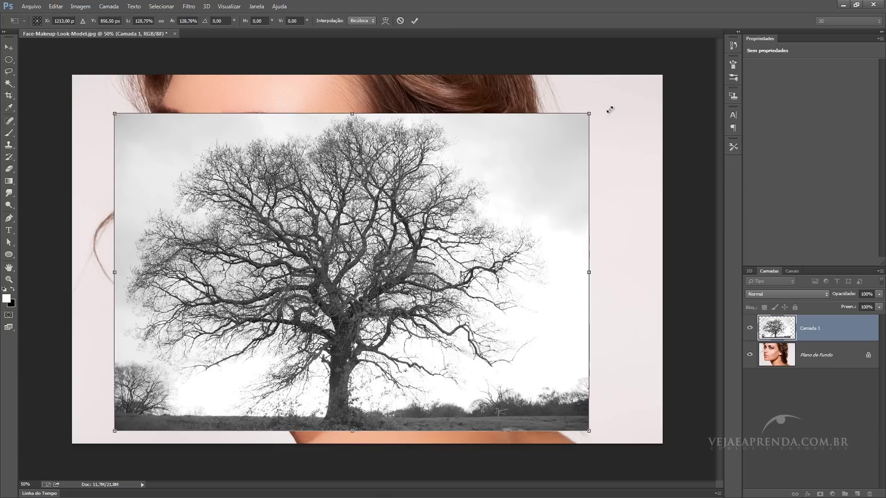
pyautogui.moveTo(587, 115); pyautogui.dragTo(634, 83)
pyautogui.moveTo(485, 188)
pyautogui.mouseDown()
pyautogui.moveTo(530, 179)
pyautogui.moveTo(488, 180)
pyautogui.mouseUp()
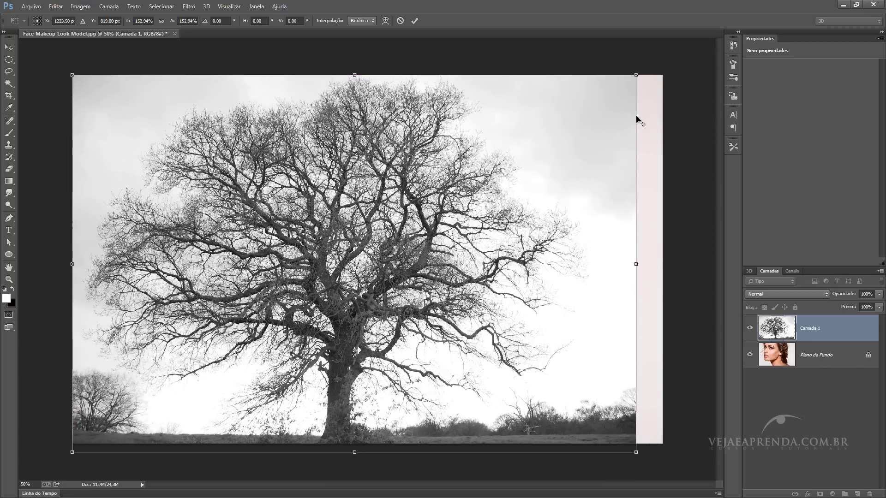
pyautogui.moveTo(636, 75); pyautogui.dragTo(648, 67)
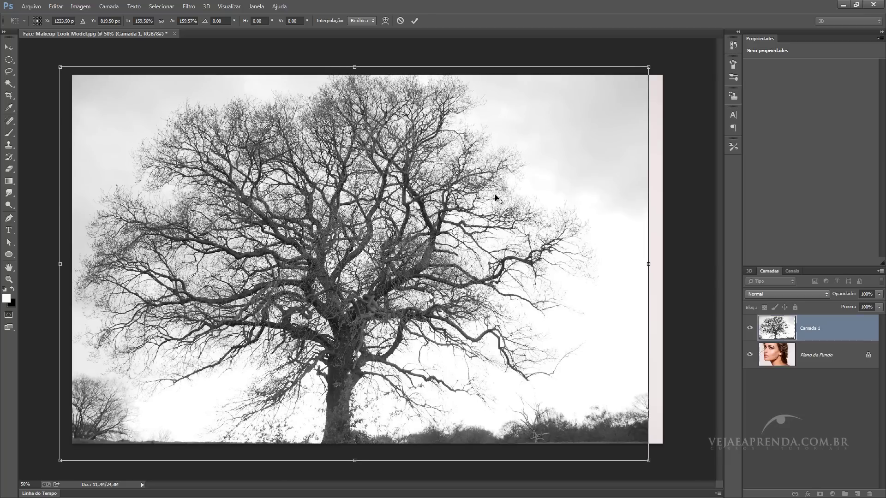
pyautogui.moveTo(477, 218); pyautogui.dragTo(494, 205)
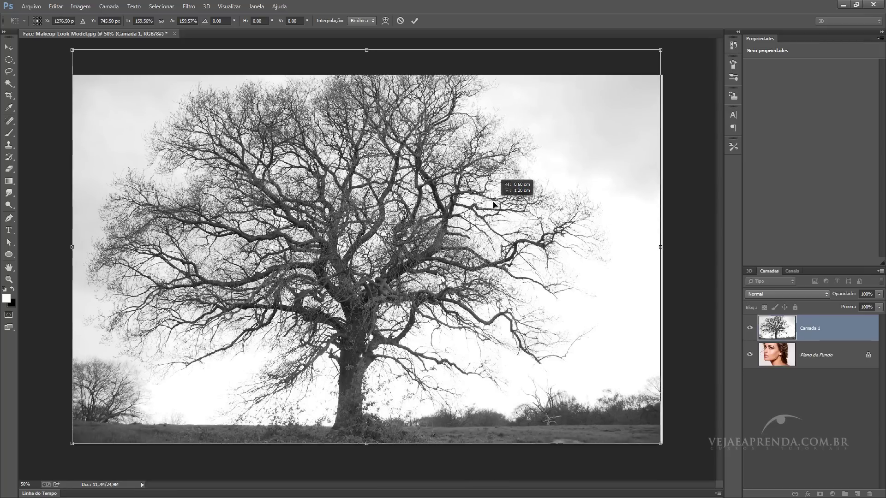
pyautogui.press('Return')
pyautogui.moveTo(481, 236); pyautogui.dragTo(483, 250)
pyautogui.moveTo(305, 401); pyautogui.dragTo(308, 383)
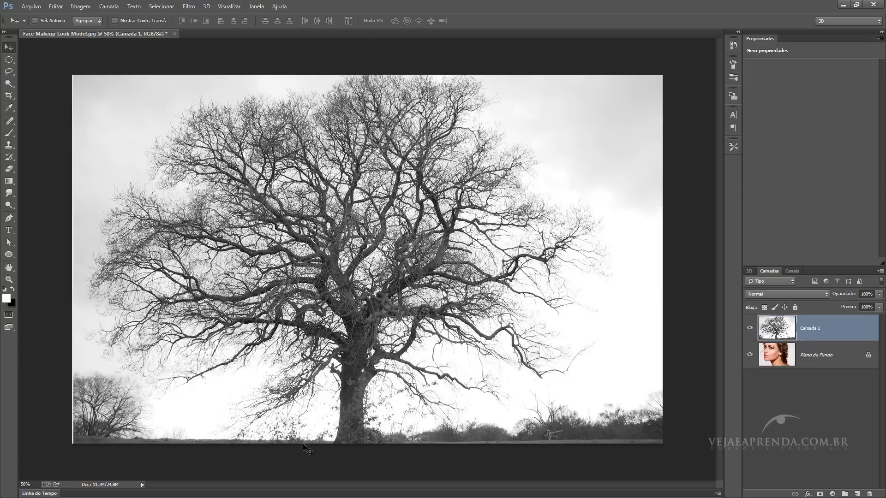
# Convert Plano de Fundo into Camada 0 and move the tree layer beneath it.
pyautogui.click(809, 356)
pyautogui.doubleClick(809, 356)
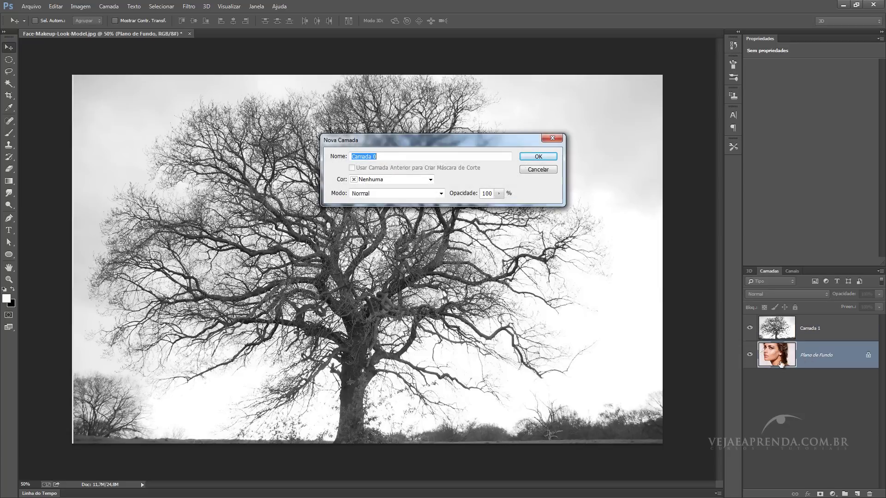
pyautogui.click(533, 157)
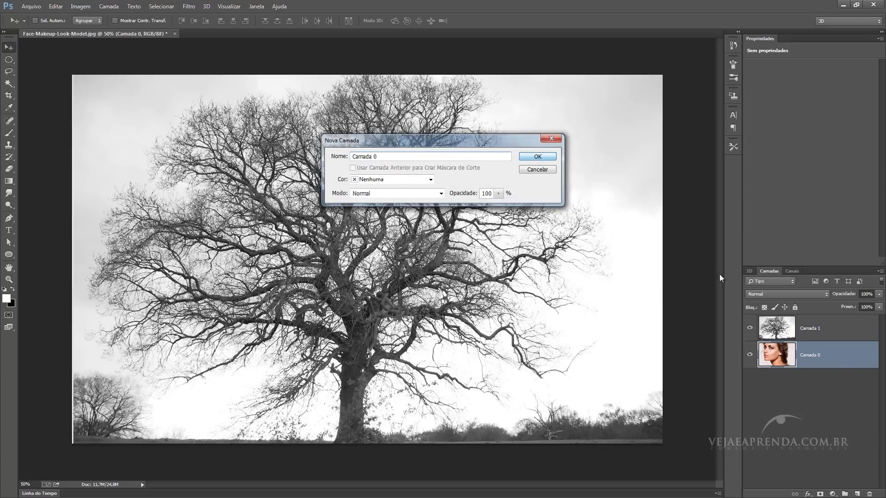
pyautogui.moveTo(826, 325); pyautogui.dragTo(823, 368)
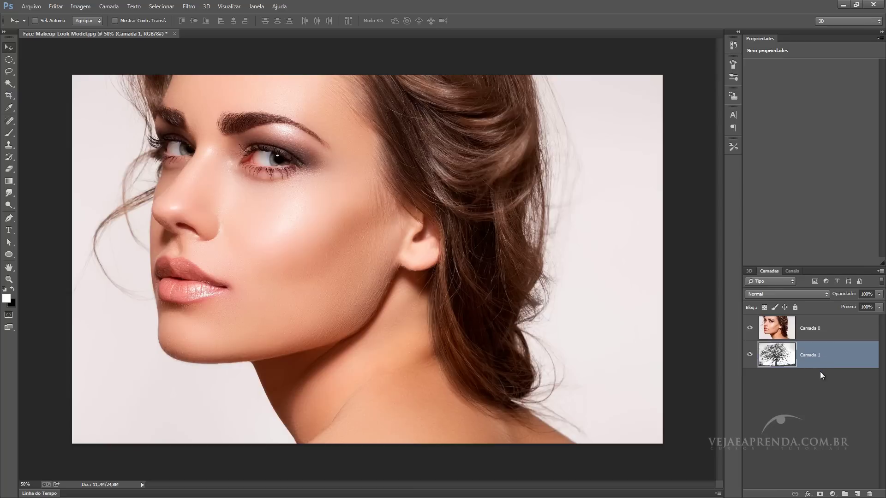
pyautogui.click(787, 331)
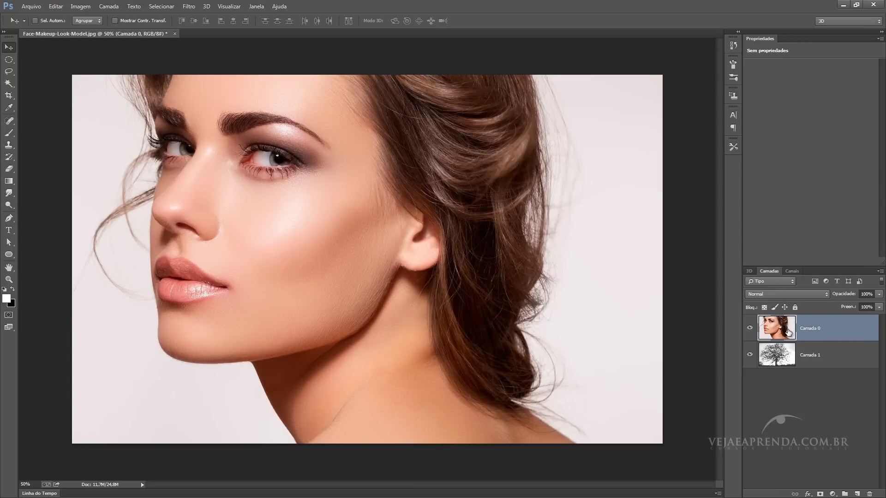
pyautogui.click(831, 492)
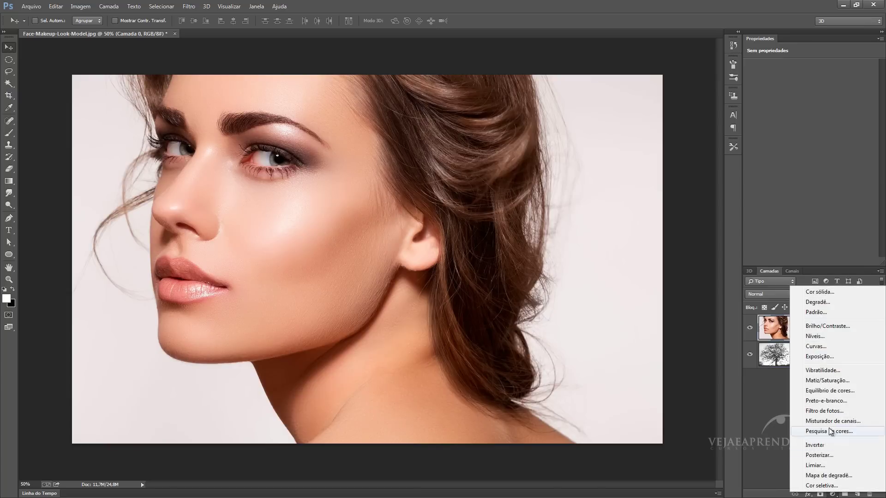
# Add a Preto-e-branco adjustment using Filtro Azul de Alto Contraste, with Vermelhos raised to 72.
pyautogui.click(834, 401)
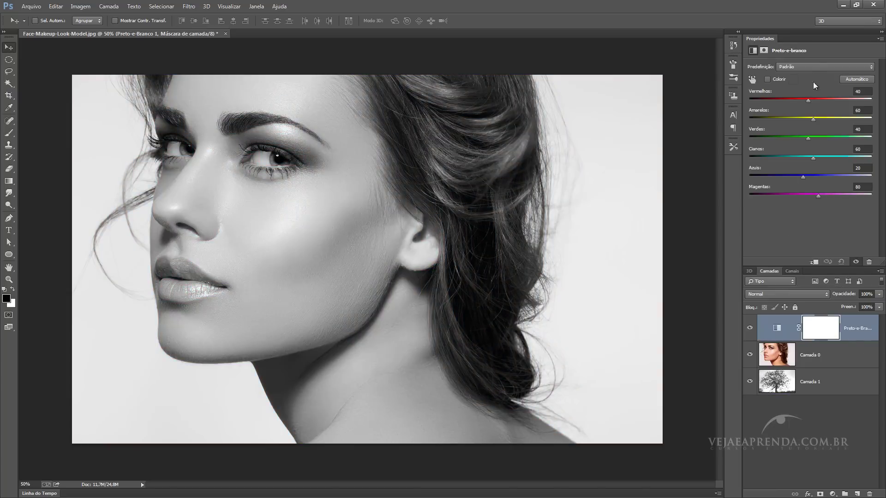
pyautogui.click(815, 68)
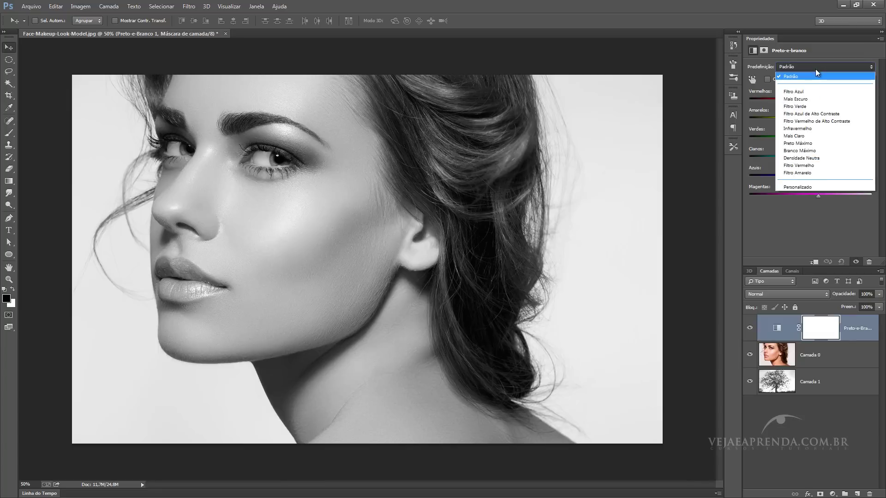
pyautogui.click(822, 115)
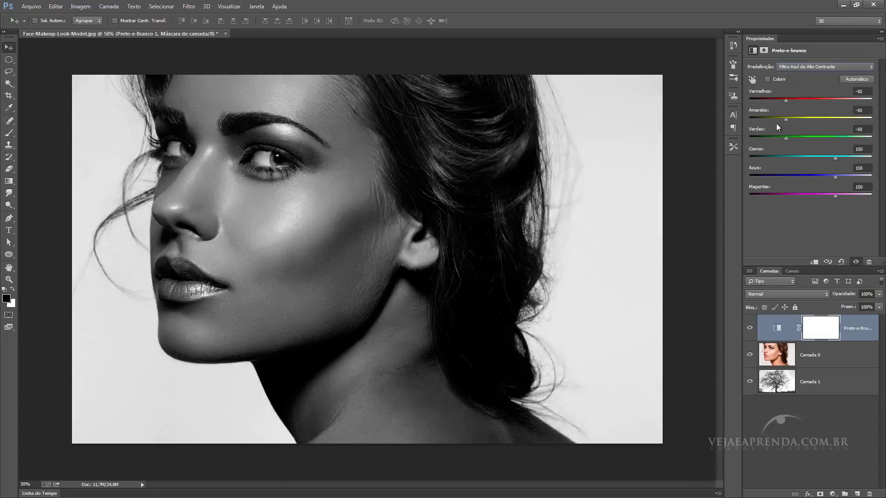
pyautogui.moveTo(786, 99); pyautogui.dragTo(818, 102)
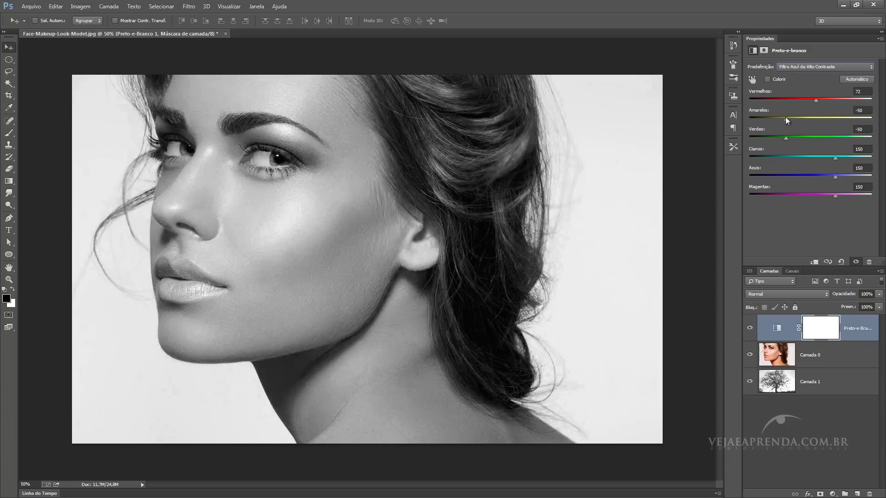
# Select the white background on Camada 0 with the Magic Wand at Tolerance 32.
pyautogui.click(816, 354)
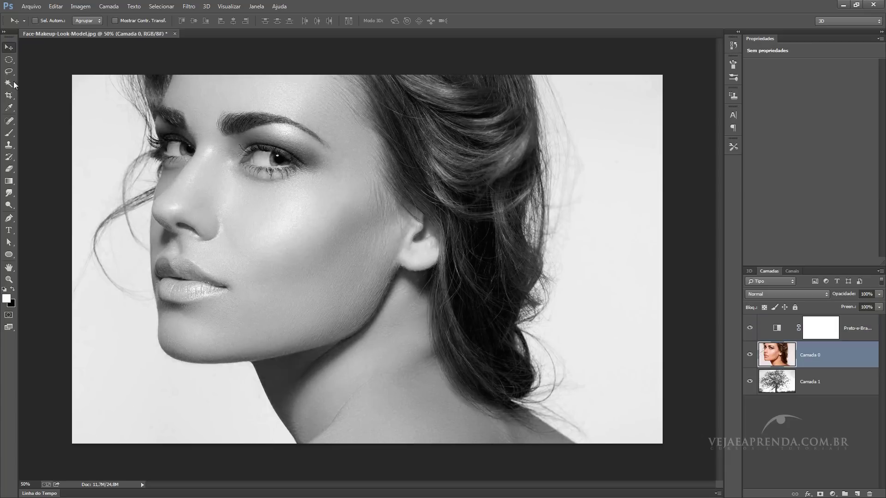
pyautogui.click(9, 85)
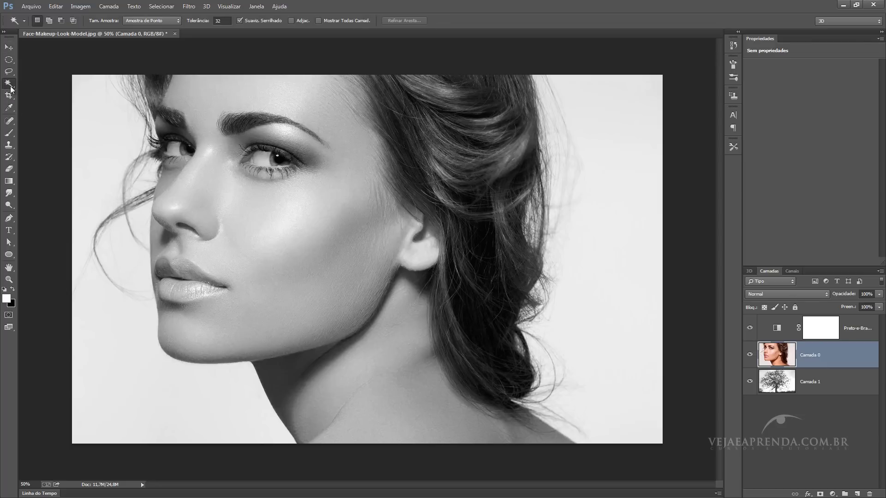
pyautogui.click(97, 112)
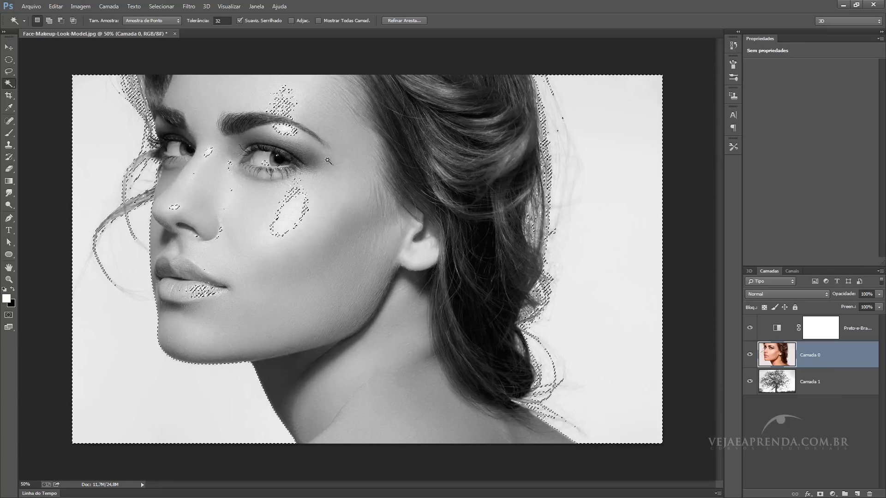
pyautogui.click(8, 61)
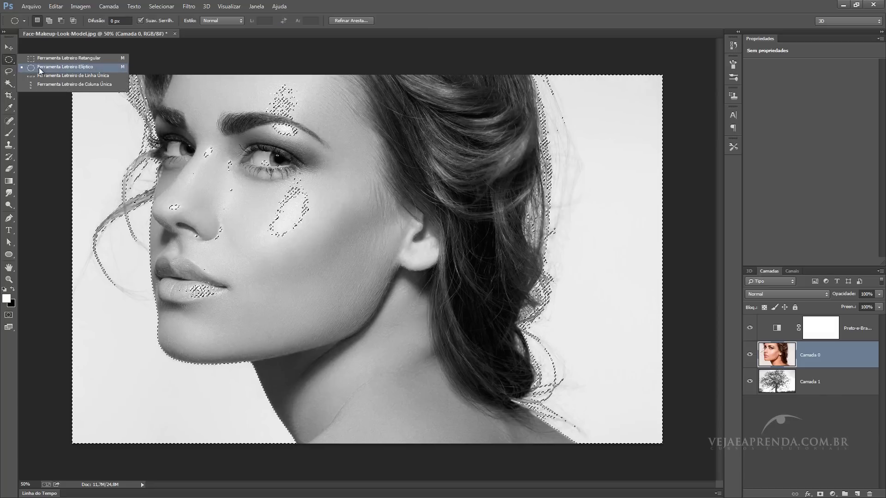
# Subtract elliptical selections over the stray patches on the cheek, nose and eye.
pyautogui.moveTo(8, 61); pyautogui.dragTo(41, 70)
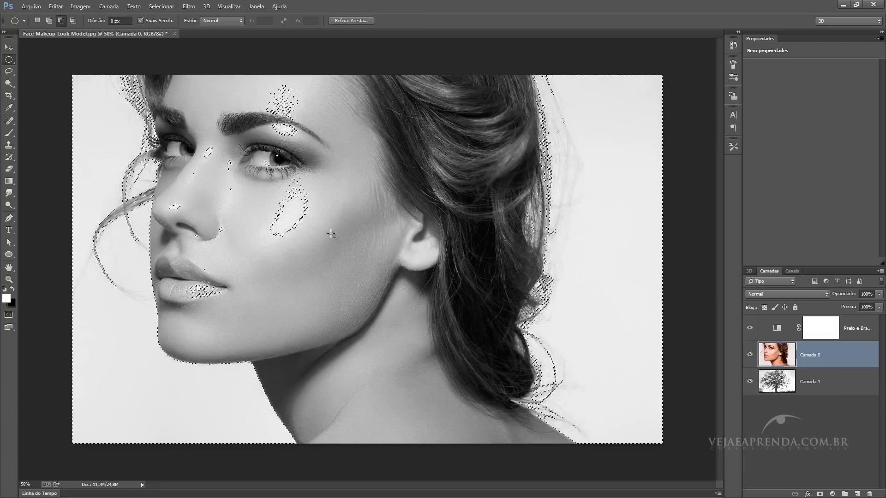
pyautogui.press('alt')
pyautogui.moveTo(326, 256); pyautogui.dragTo(260, 170)
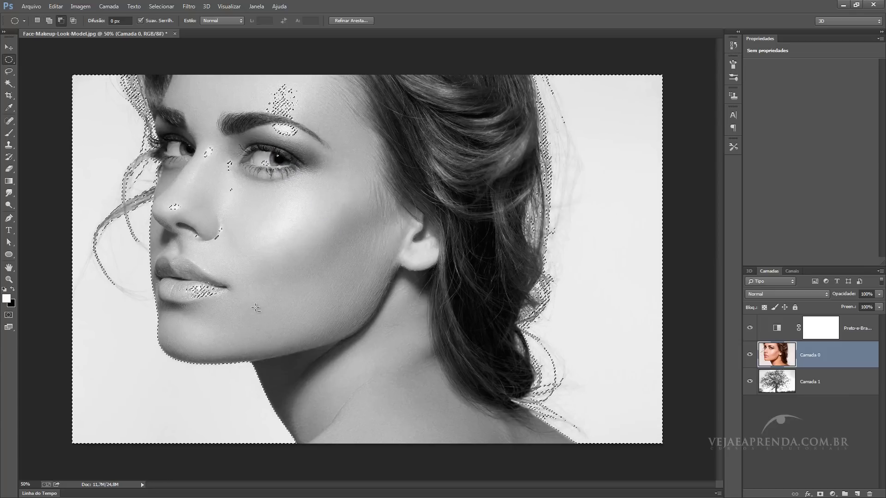
pyautogui.moveTo(252, 258); pyautogui.dragTo(160, 191)
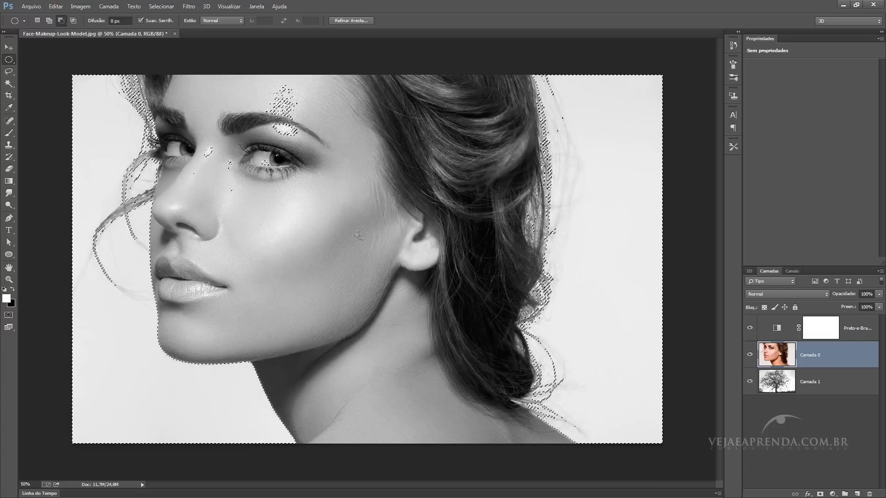
pyautogui.moveTo(367, 236)
pyautogui.mouseDown()
pyautogui.moveTo(237, 131)
pyautogui.moveTo(199, 67)
pyautogui.mouseUp()
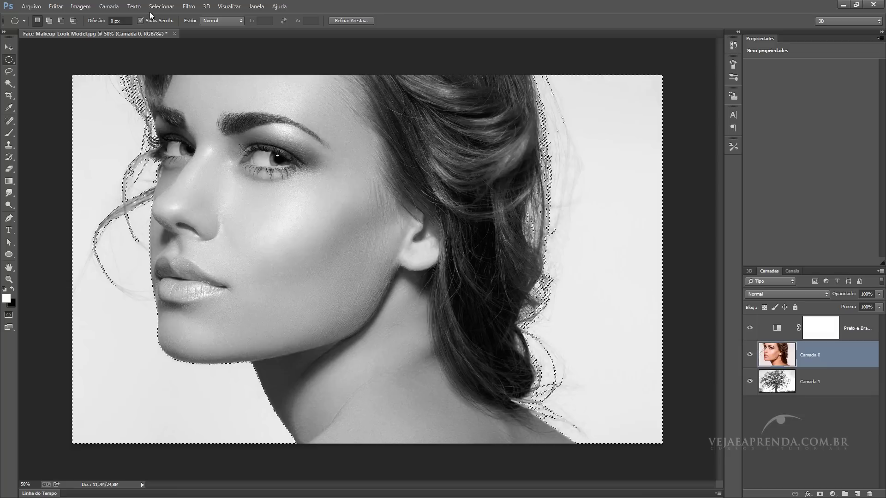
# Invert the selection, then add empty layer Camada 2 with a mask from it.
pyautogui.click(163, 6)
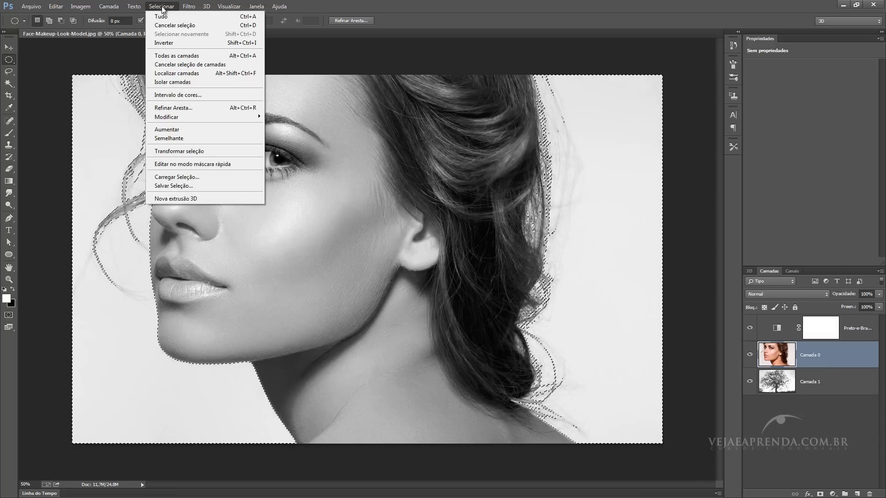
pyautogui.click(162, 38)
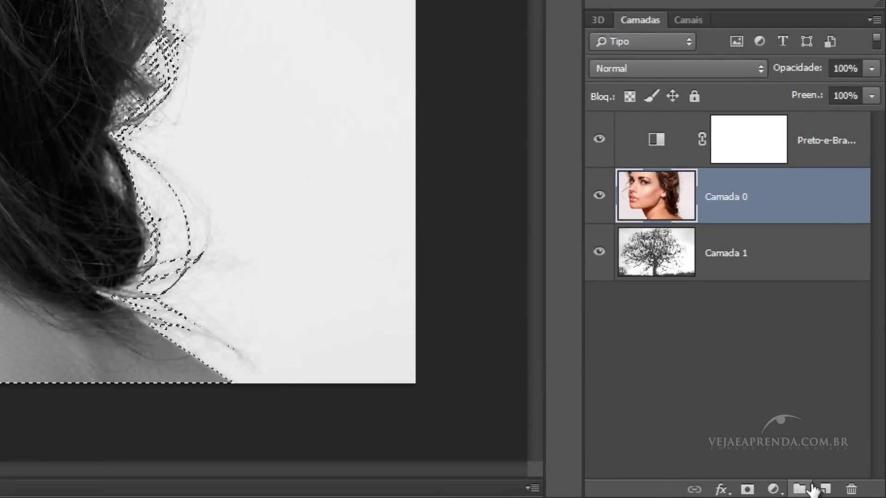
pyautogui.click(857, 493)
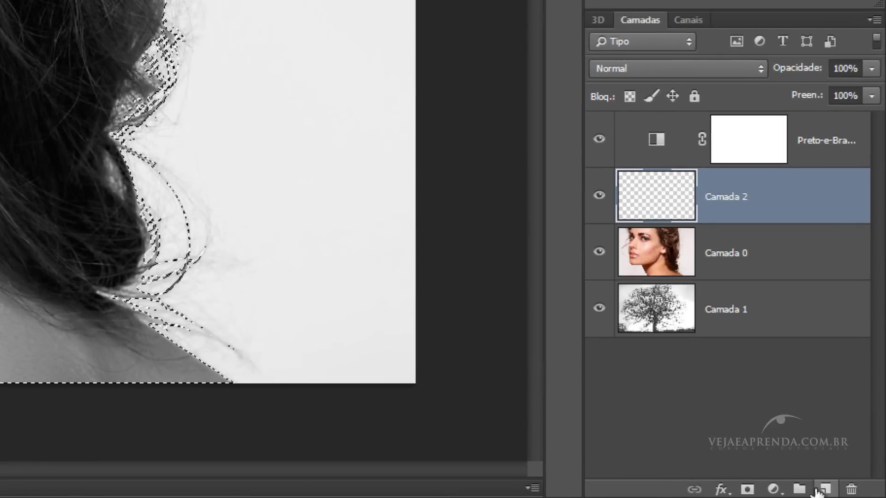
pyautogui.click(746, 490)
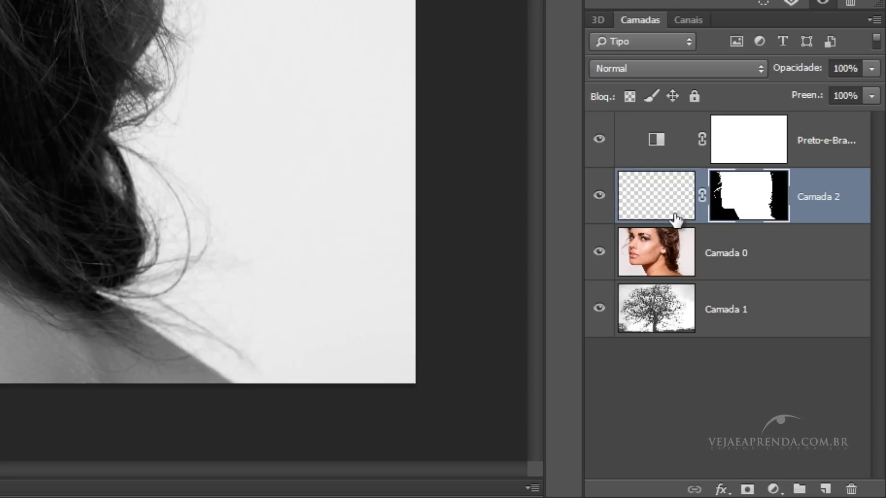
# Set the Camada 2 layer's blend mode to Luz Direta.
pyautogui.click(652, 257)
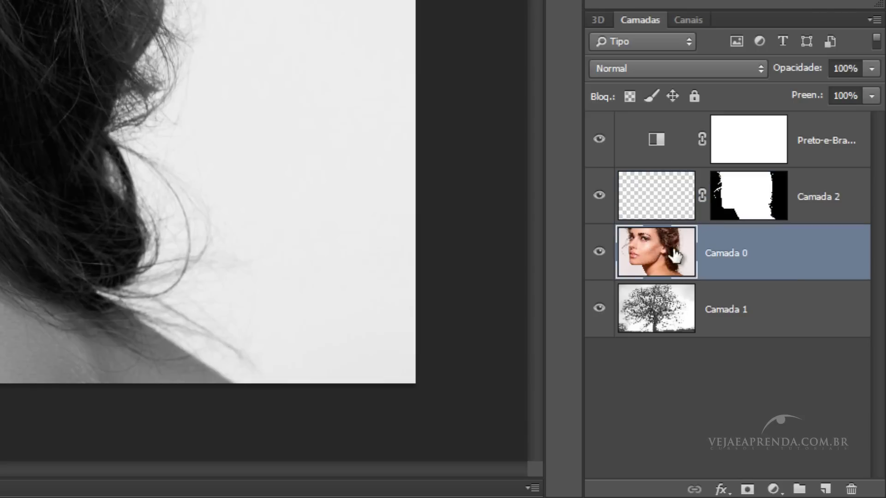
pyautogui.click(756, 217)
pyautogui.click(685, 69)
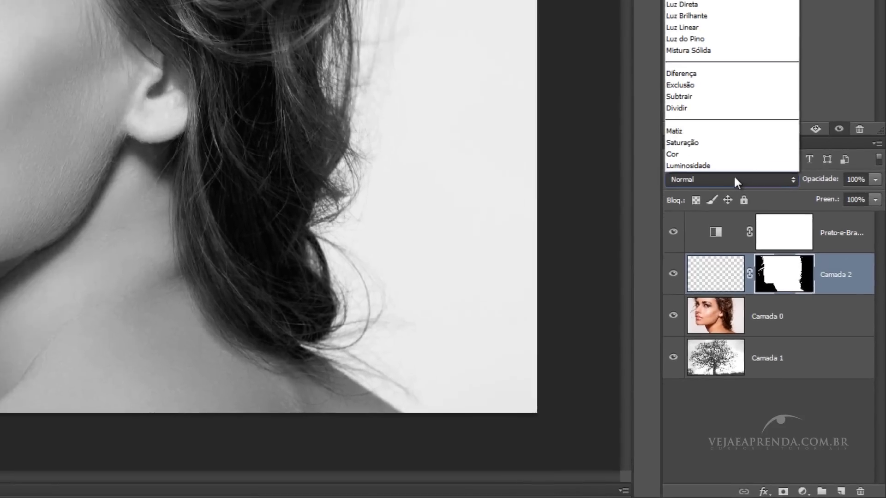
pyautogui.click(764, 156)
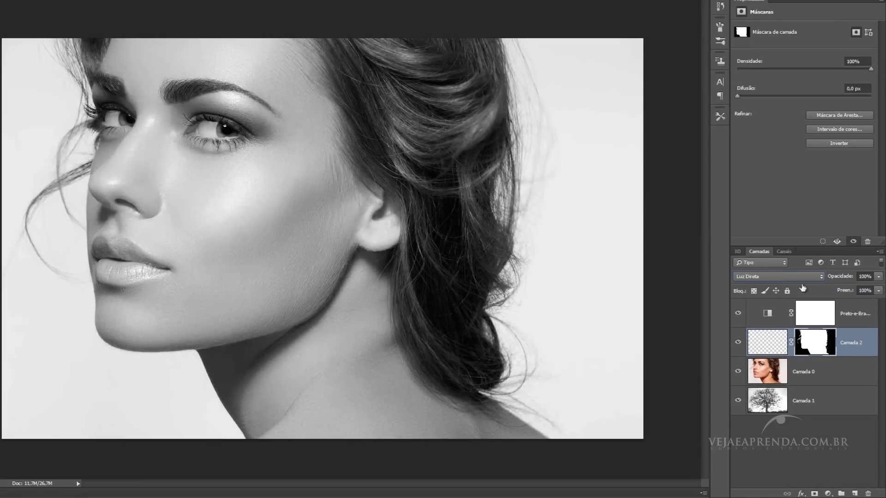
# Set Camada 0 to Luz Direta at 87% opacity, then select Camada 2's mask.
pyautogui.click(773, 369)
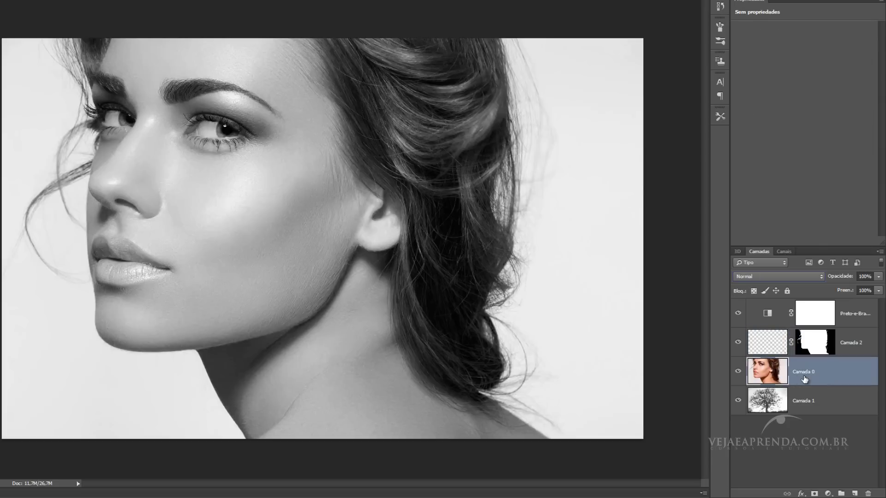
pyautogui.click(785, 278)
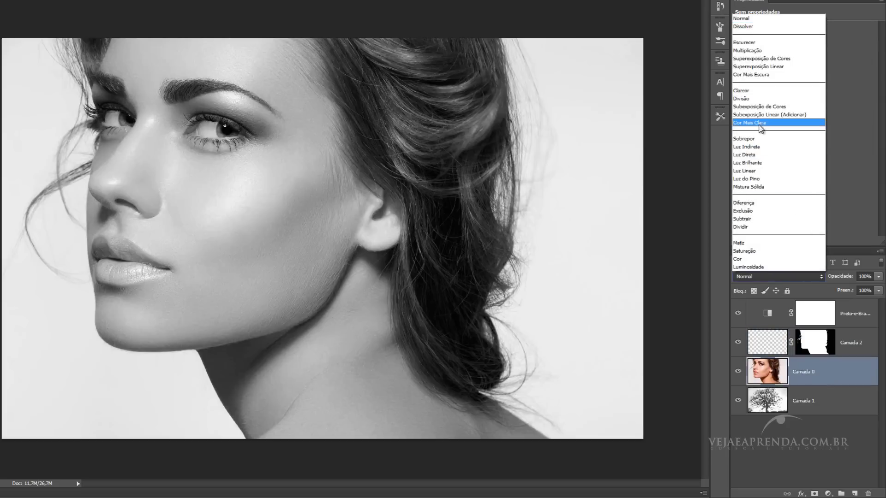
pyautogui.click(757, 155)
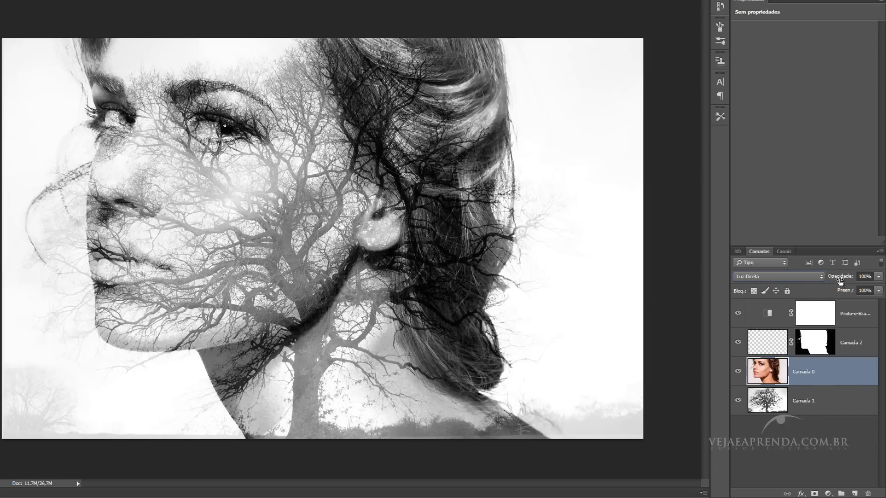
pyautogui.moveTo(841, 279)
pyautogui.mouseDown()
pyautogui.moveTo(831, 280)
pyautogui.moveTo(842, 277)
pyautogui.mouseUp()
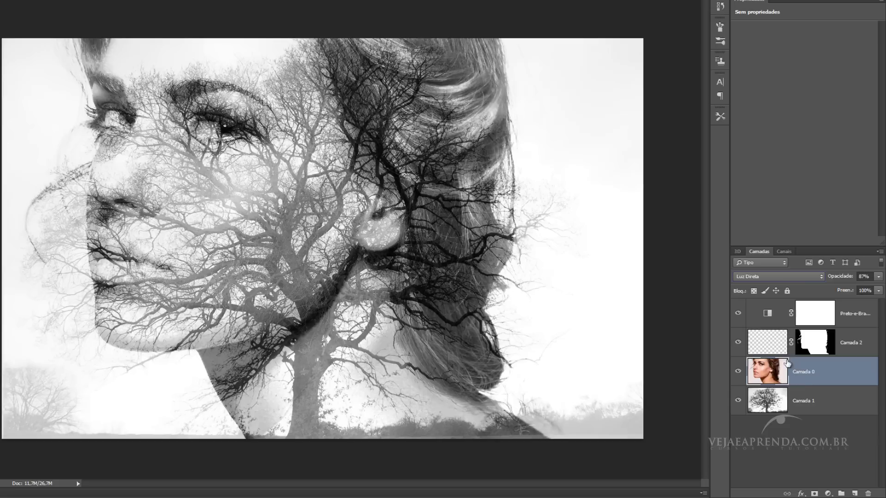
pyautogui.click(820, 346)
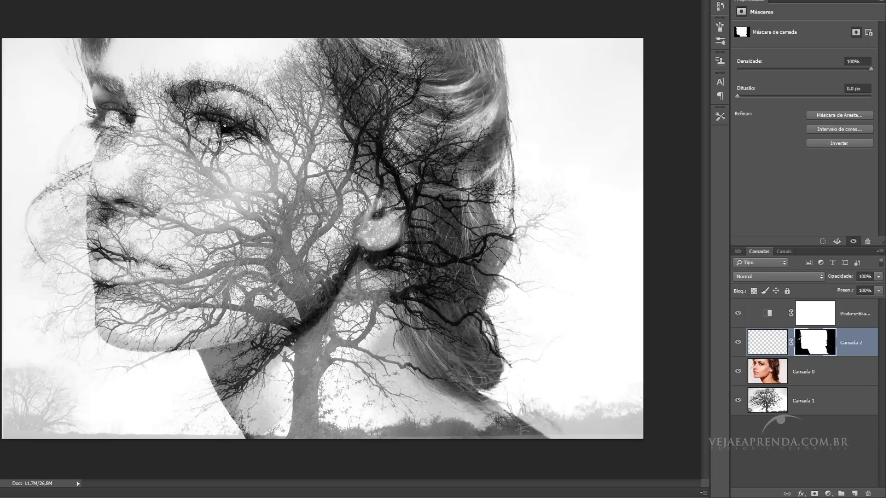
# Brush away the nose and lip outline and the dark hair strands, undoing the eye stroke.
pyautogui.moveTo(552, 211); pyautogui.dragTo(546, 227)
pyautogui.click(802, 371)
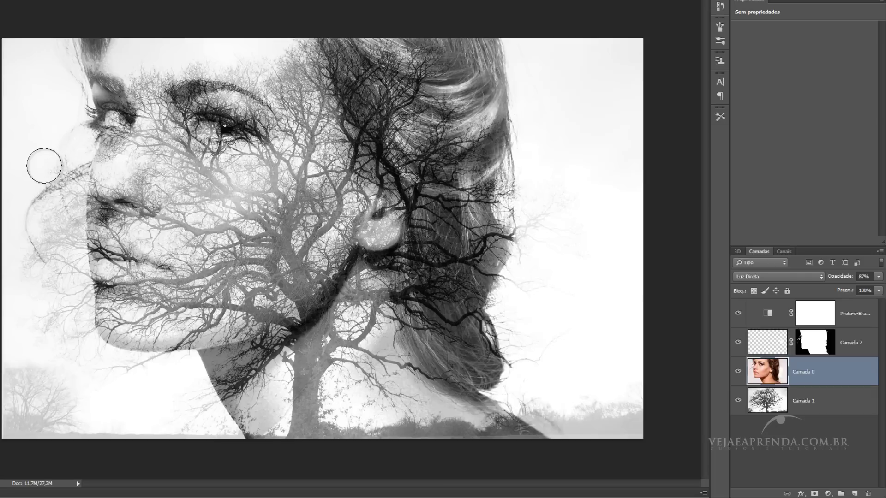
pyautogui.moveTo(70, 137)
pyautogui.mouseDown()
pyautogui.moveTo(51, 192)
pyautogui.moveTo(69, 176)
pyautogui.moveTo(45, 223)
pyautogui.moveTo(43, 204)
pyautogui.moveTo(63, 328)
pyautogui.moveTo(75, 311)
pyautogui.moveTo(54, 180)
pyautogui.mouseUp()
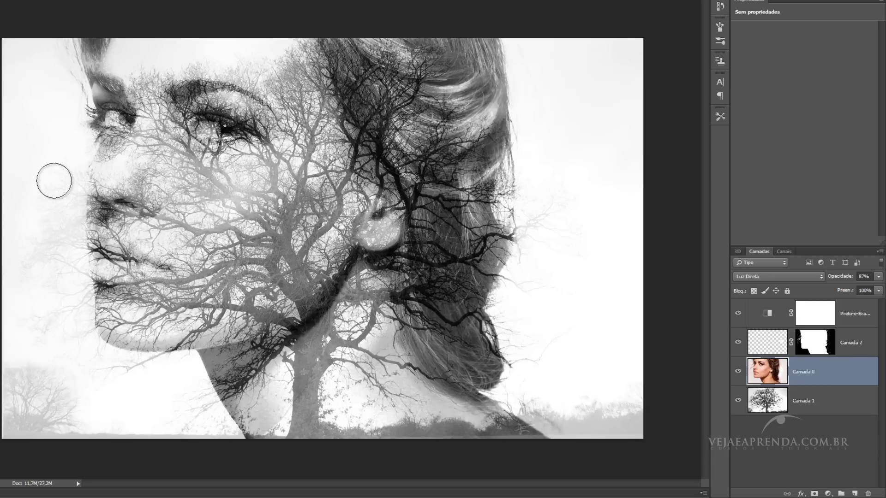
pyautogui.moveTo(76, 56)
pyautogui.mouseDown()
pyautogui.moveTo(90, 57)
pyautogui.moveTo(87, 40)
pyautogui.moveTo(99, 36)
pyautogui.mouseUp()
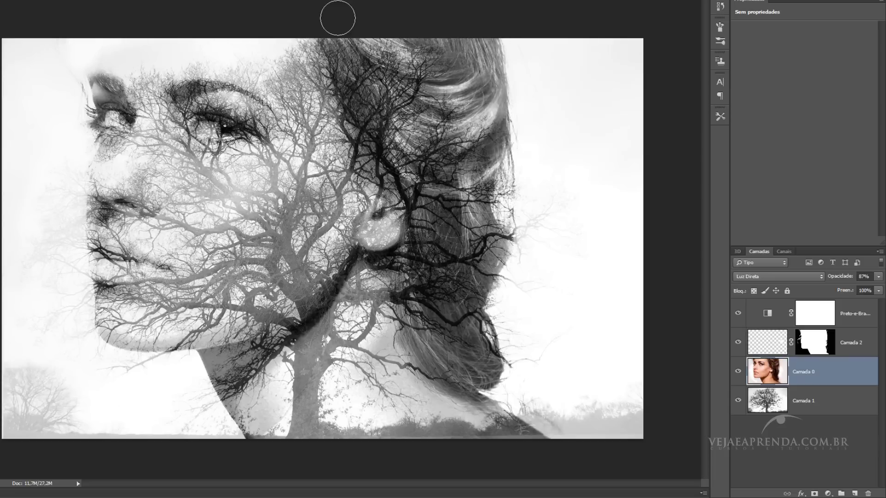
pyautogui.moveTo(72, 80); pyautogui.dragTo(69, 99)
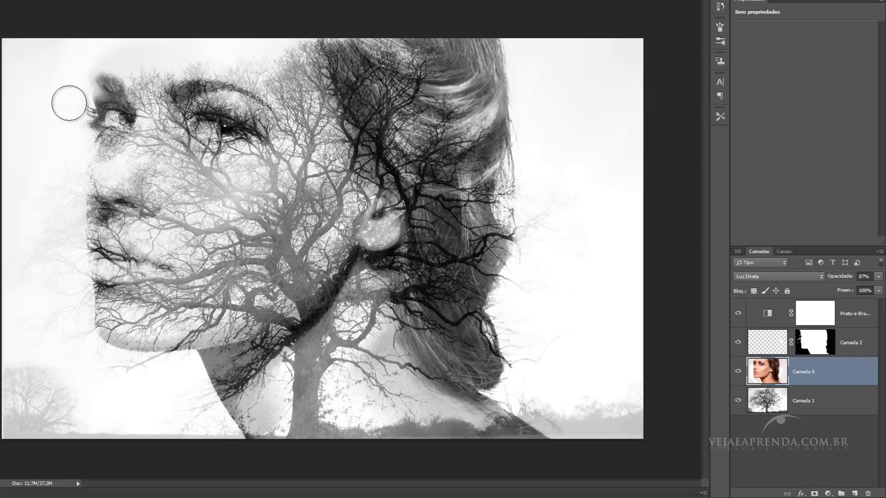
pyautogui.hotkey('ctrl', 'z')
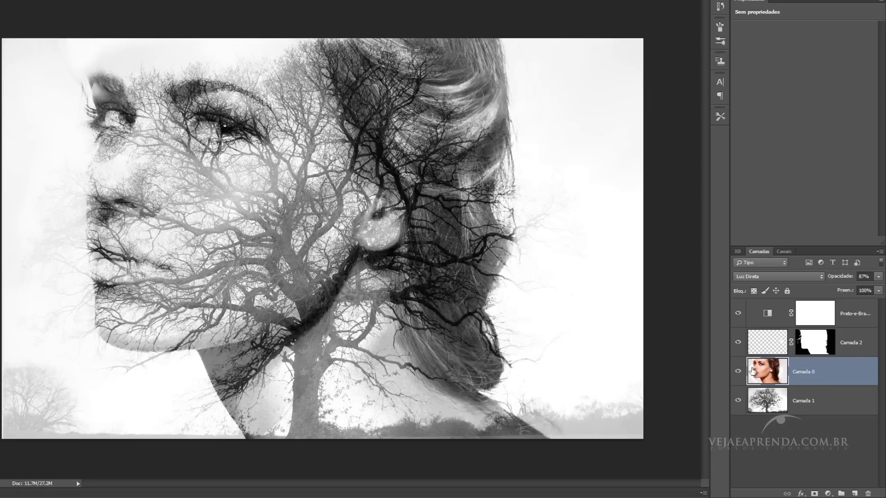
# Compare against the tree alone, then lighten the hair top, chin, cheek and upper-right hair.
pyautogui.click(737, 371)
pyautogui.click(738, 372)
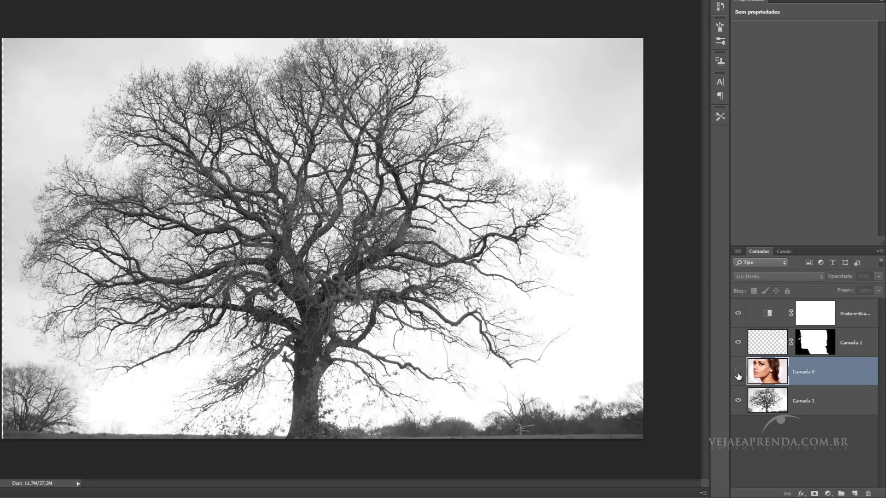
pyautogui.click(738, 371)
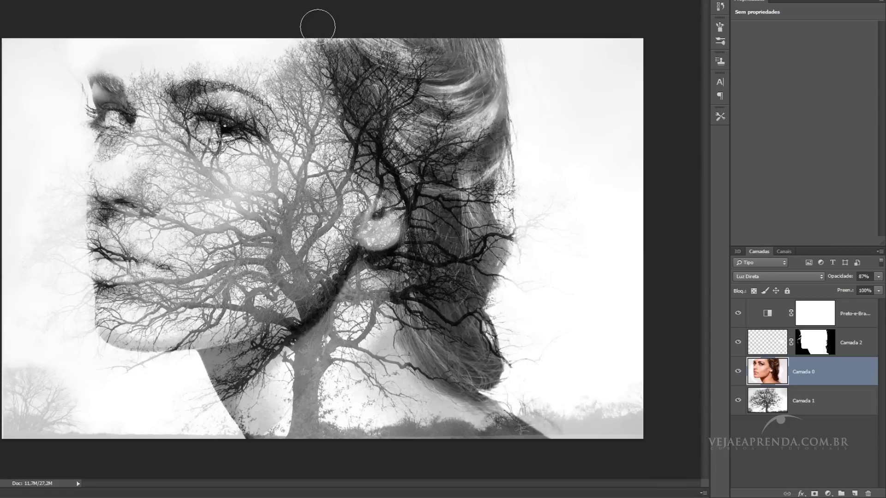
pyautogui.moveTo(318, 27); pyautogui.dragTo(524, 47)
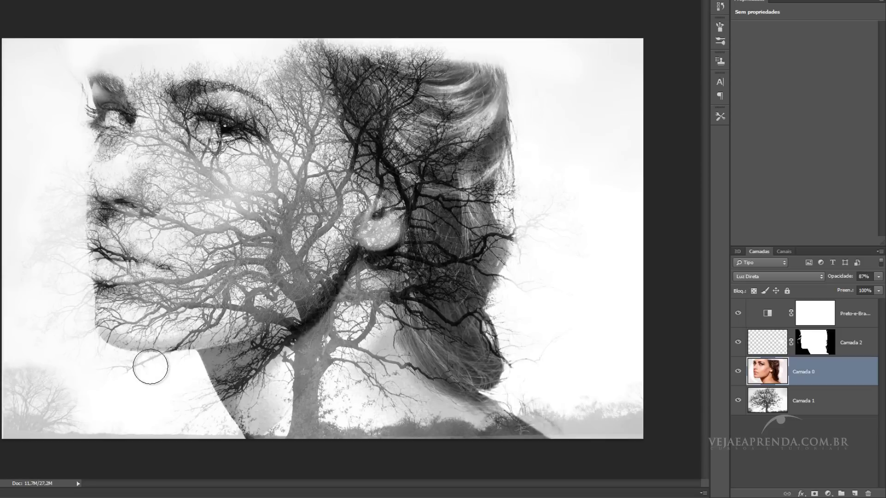
pyautogui.moveTo(150, 367)
pyautogui.mouseDown()
pyautogui.moveTo(109, 376)
pyautogui.moveTo(143, 375)
pyautogui.moveTo(113, 355)
pyautogui.mouseUp()
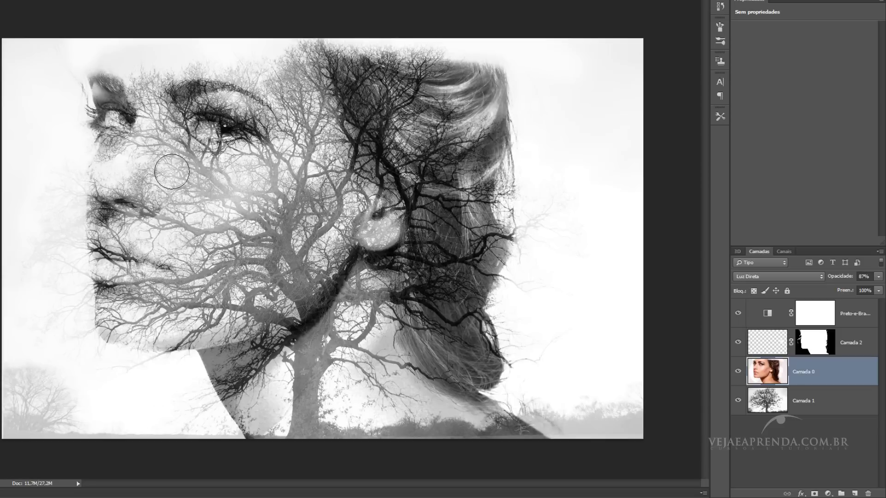
pyautogui.moveTo(172, 171)
pyautogui.mouseDown()
pyautogui.moveTo(134, 174)
pyautogui.moveTo(111, 198)
pyautogui.moveTo(174, 194)
pyautogui.moveTo(178, 212)
pyautogui.moveTo(131, 231)
pyautogui.moveTo(104, 223)
pyautogui.moveTo(77, 233)
pyautogui.mouseUp()
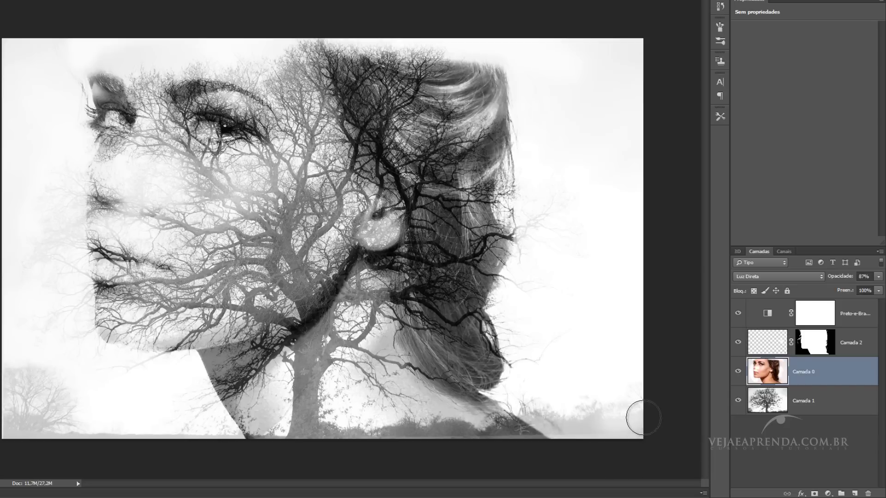
pyautogui.moveTo(498, 56)
pyautogui.mouseDown()
pyautogui.moveTo(523, 91)
pyautogui.moveTo(554, 209)
pyautogui.mouseUp()
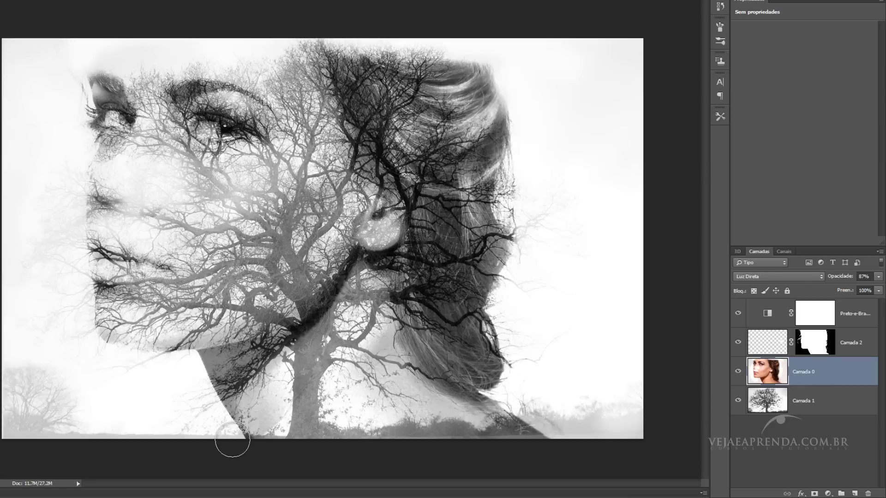